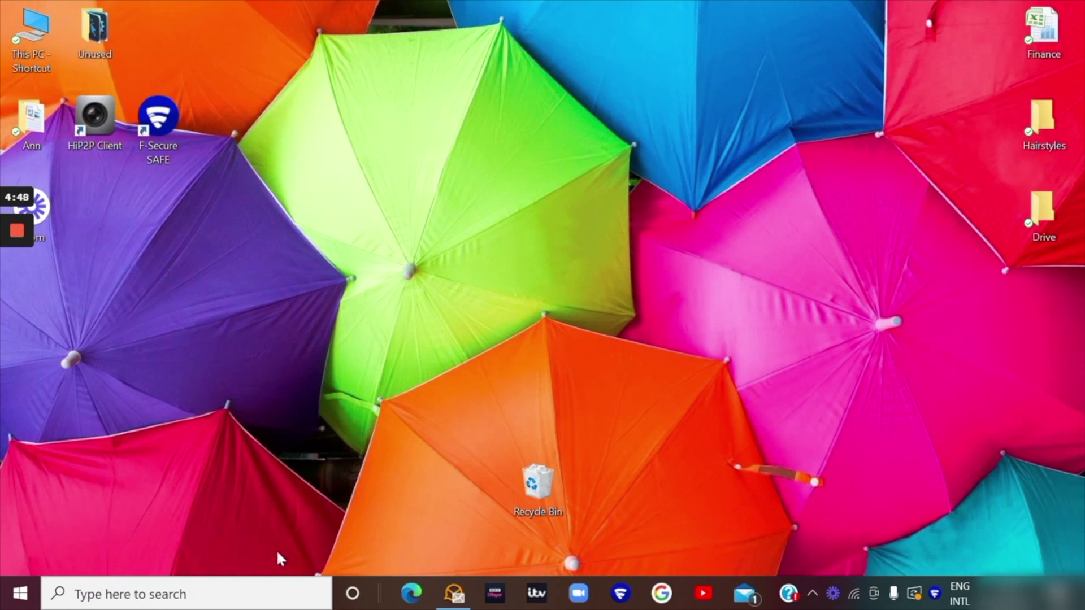
Search 'language' to reach Windows Language settings and scroll to Preferred languages
left_click(225, 601)
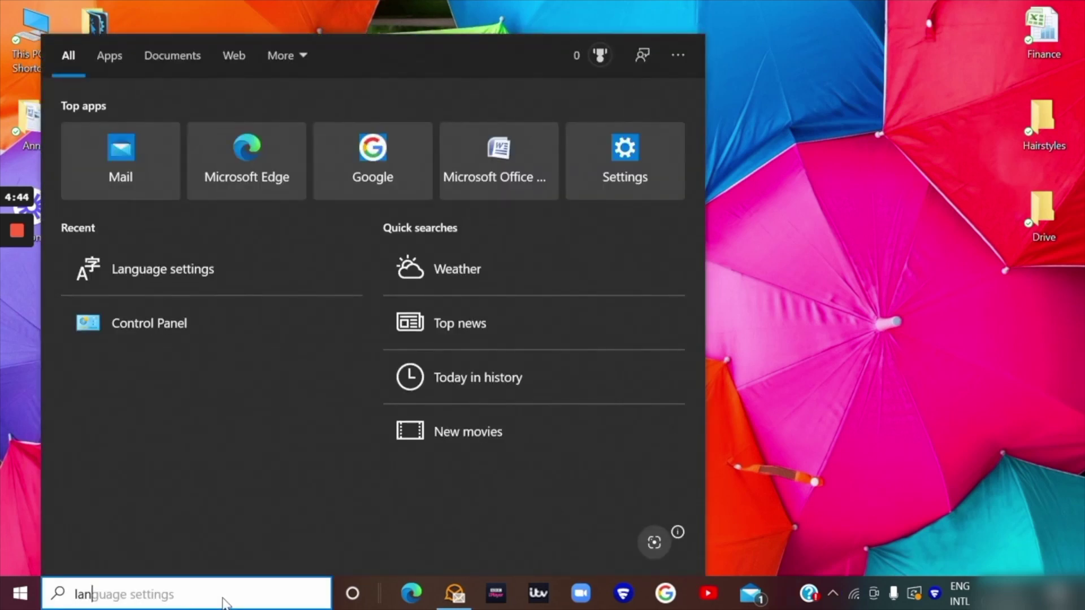
type("language")
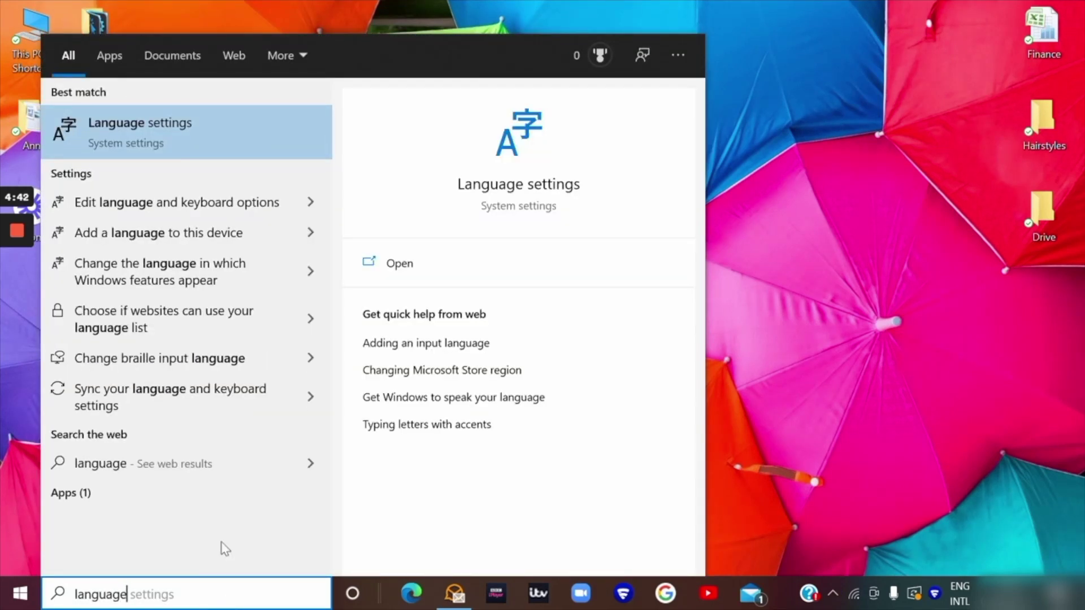
left_click(192, 134)
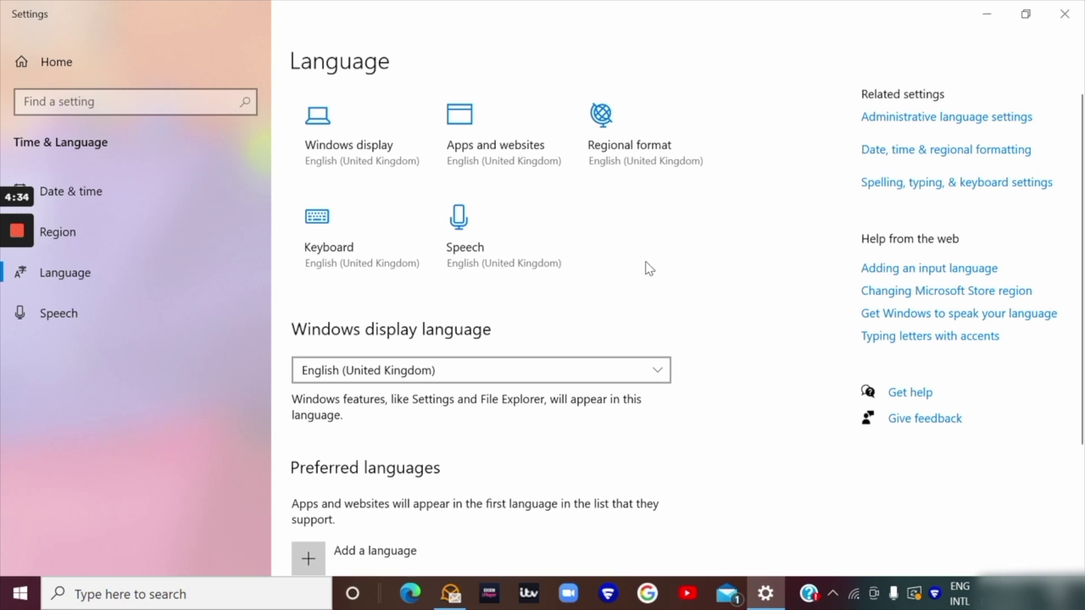
scroll(703, 315, "down", 2)
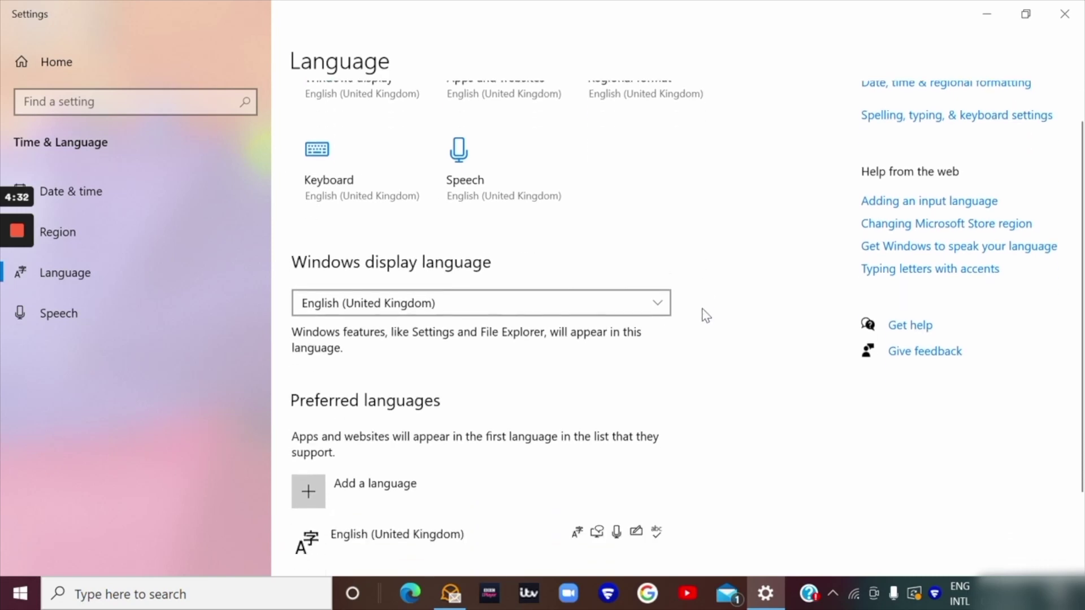
scroll(705, 315, "down", 1)
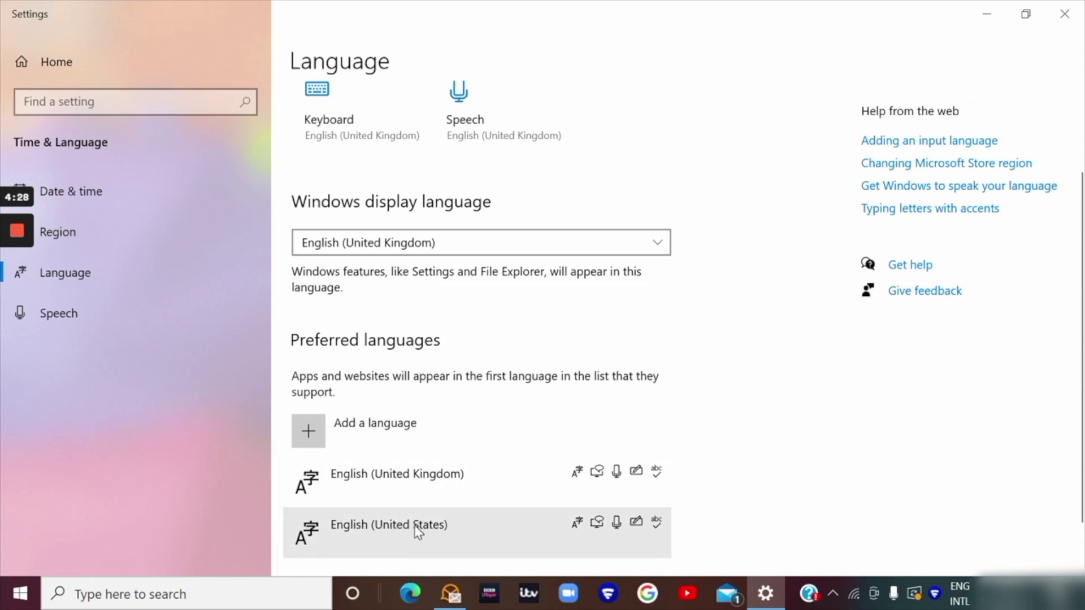
scroll(418, 531, "down", 1)
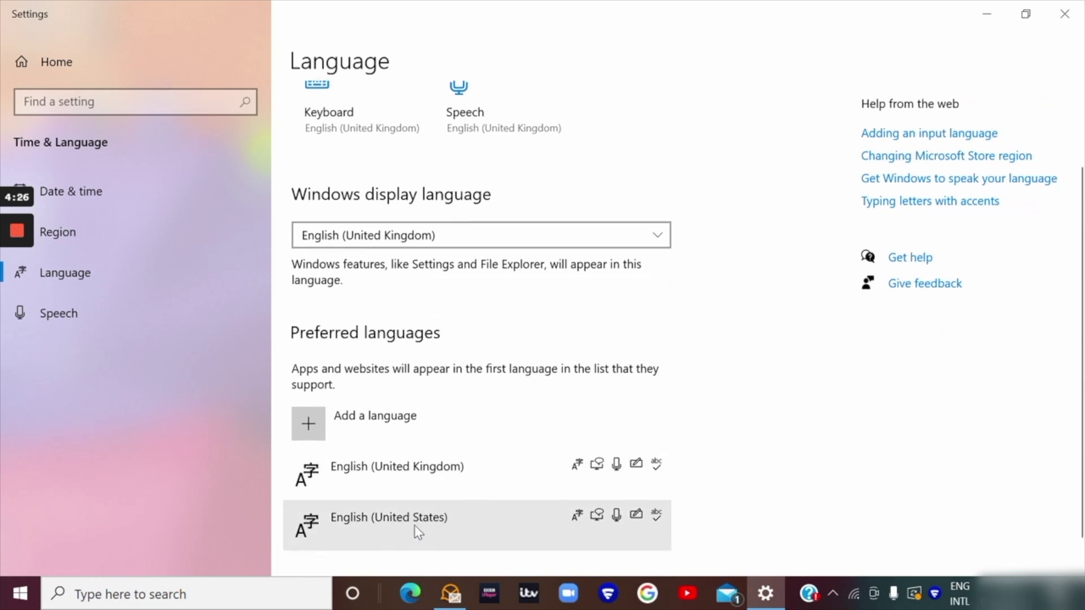
Browse the installable languages without adding any, then expand the English (United States) entry
left_click(309, 425)
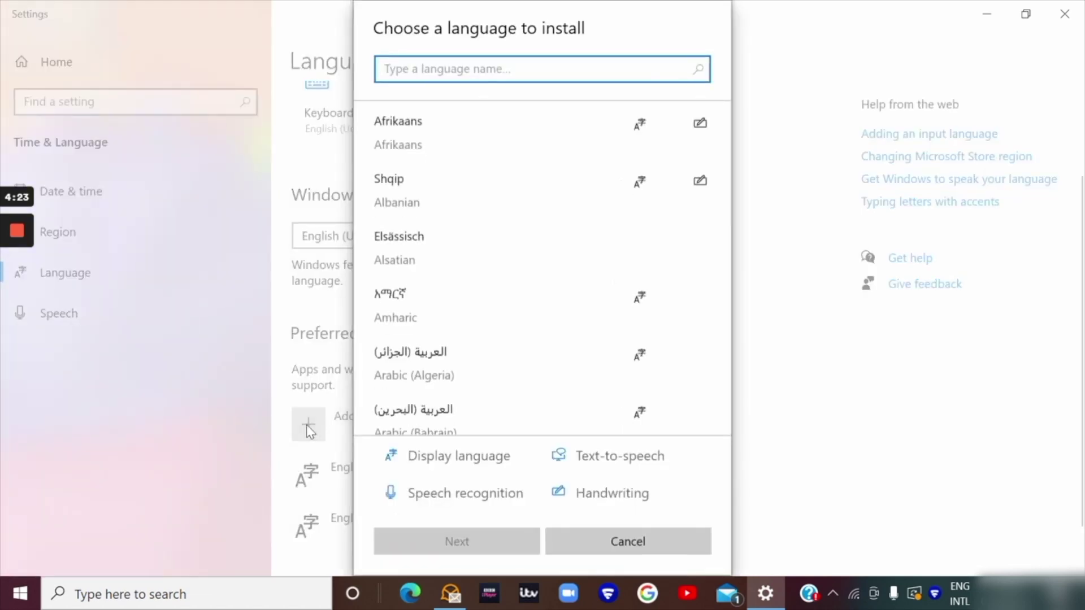
scroll(452, 390, "down", 2)
scroll(454, 391, "down", 10)
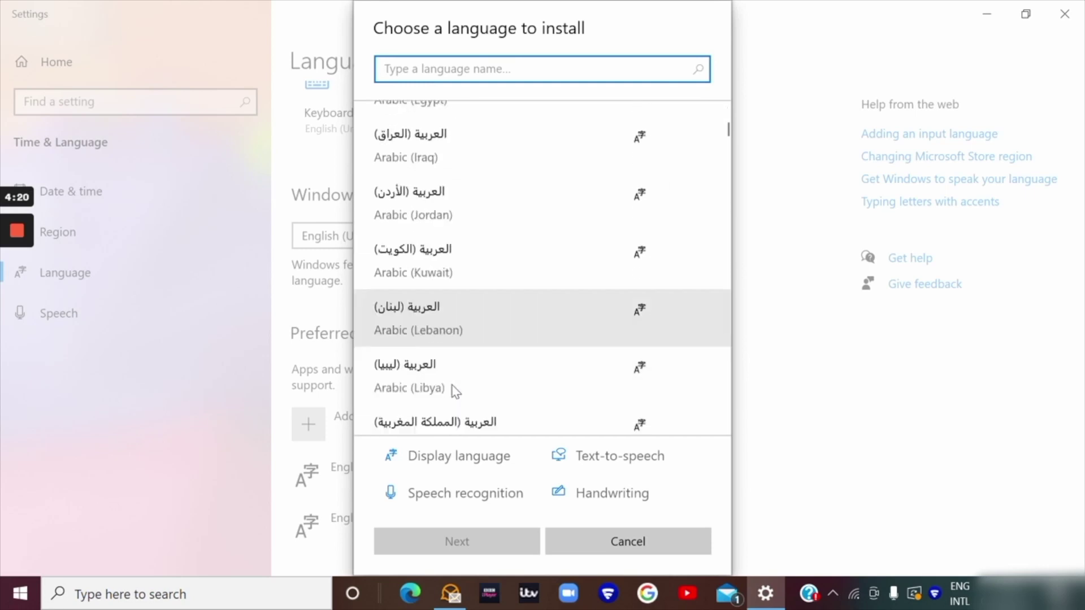
scroll(454, 389, "down", 4)
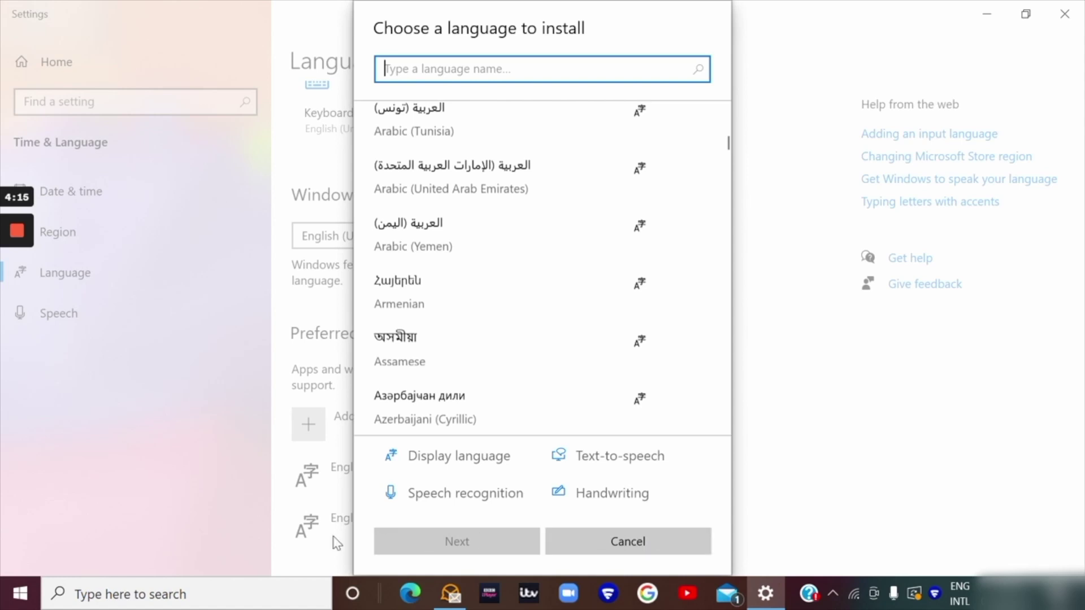
left_click(607, 551)
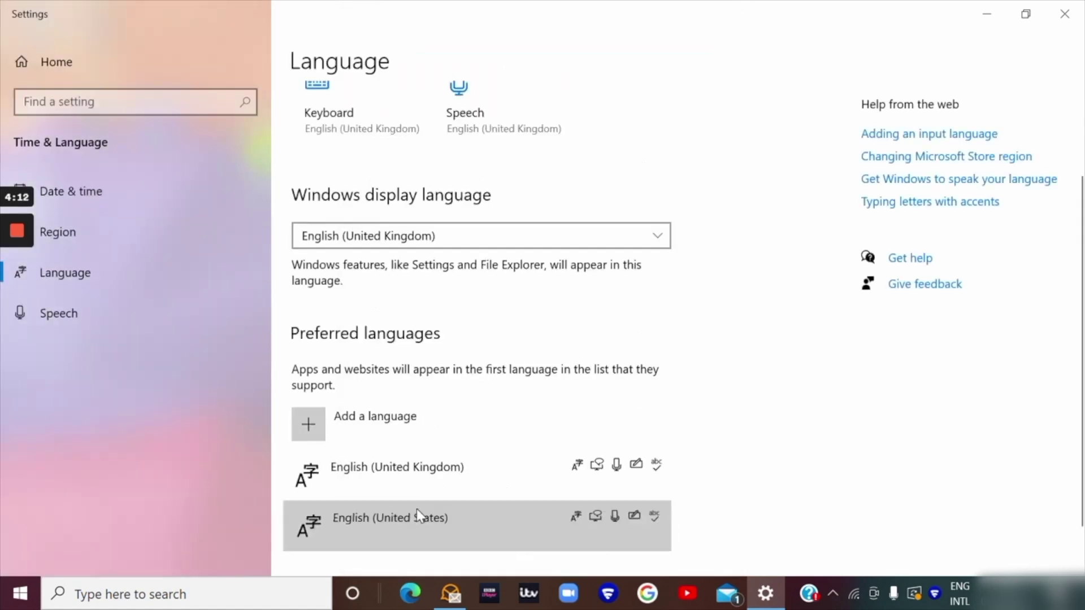
left_click(418, 515)
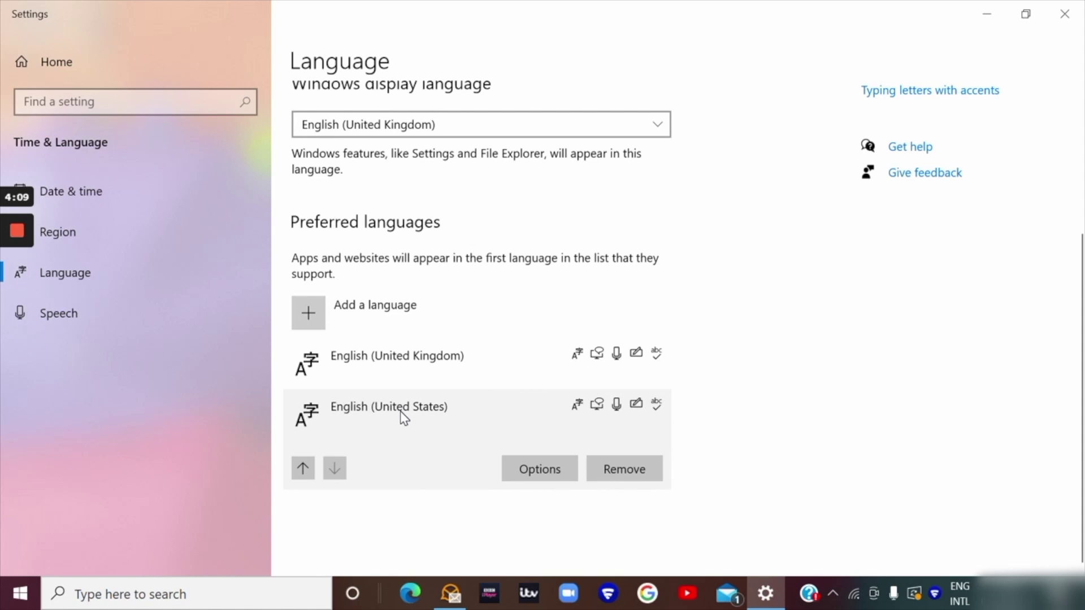
Open English (United States) options and browse the addable keyboard layouts without adding one
left_click(539, 470)
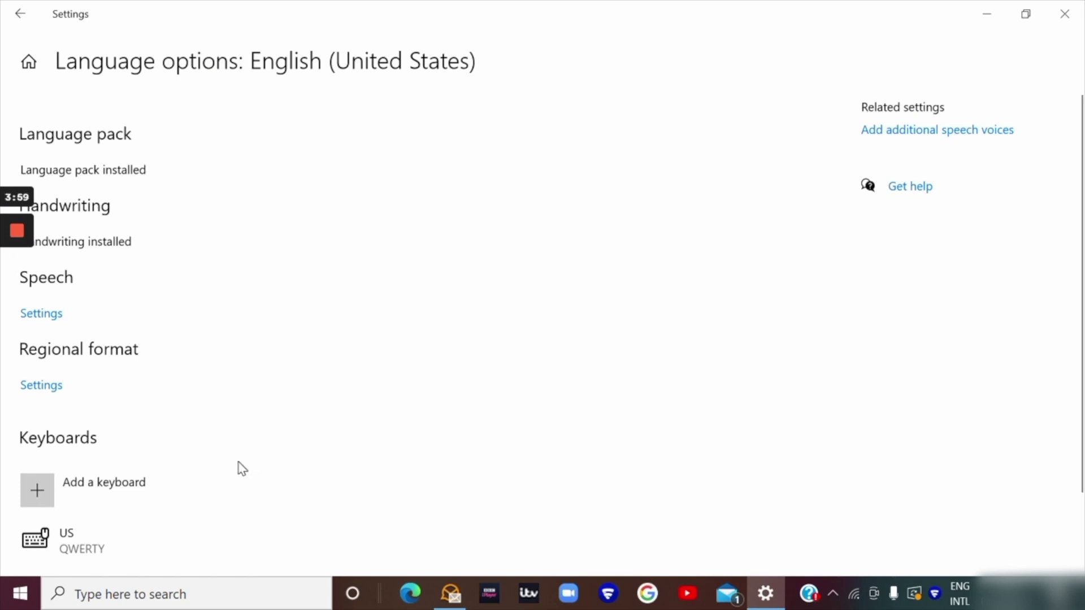
scroll(92, 443, "down", 1)
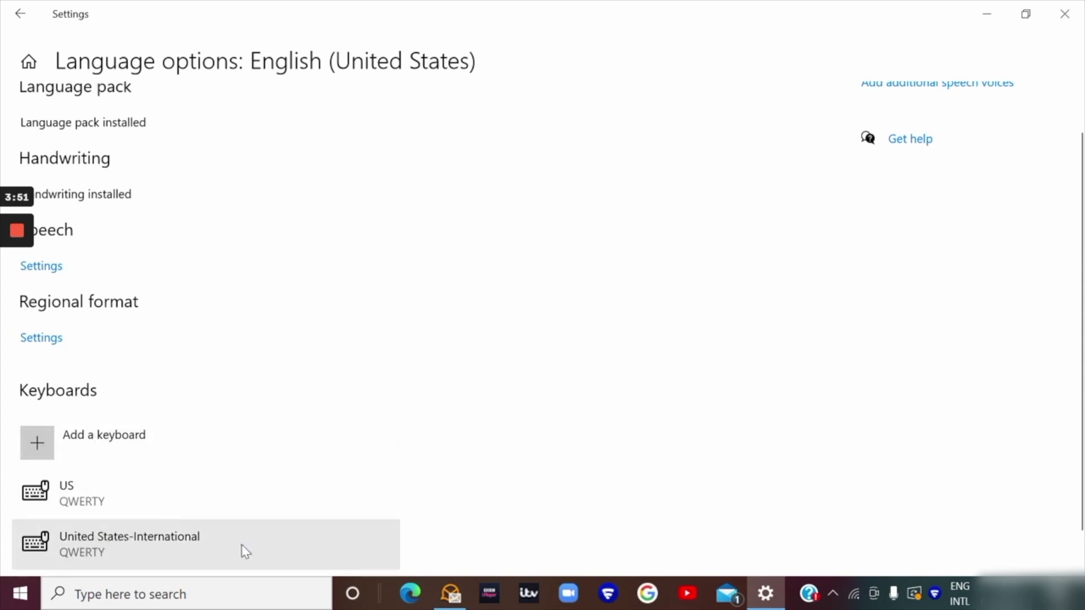
left_click(39, 443)
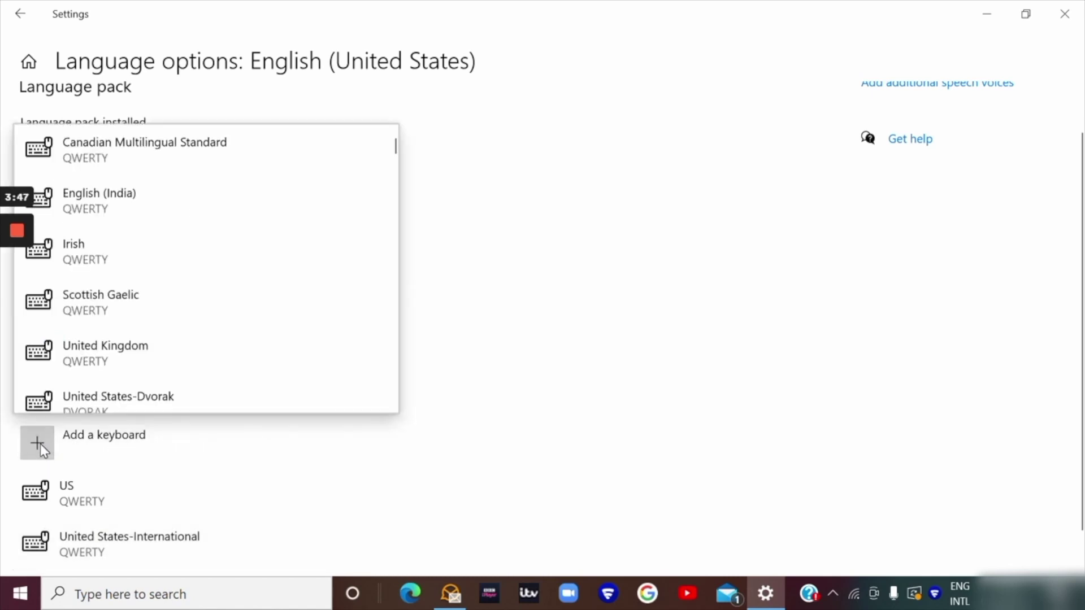
scroll(77, 385, "down", 10)
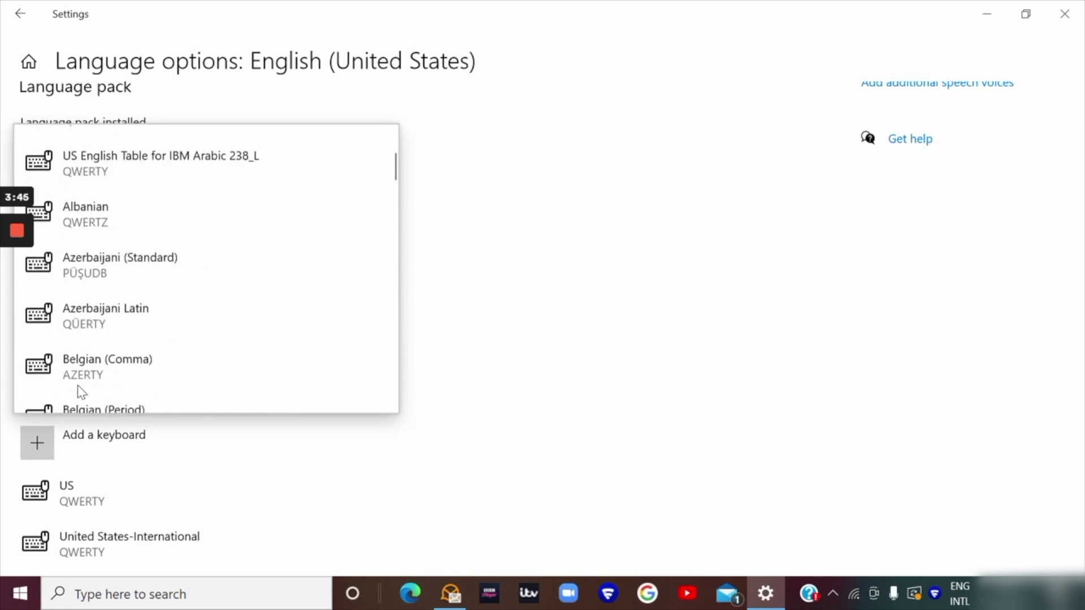
left_click(265, 483)
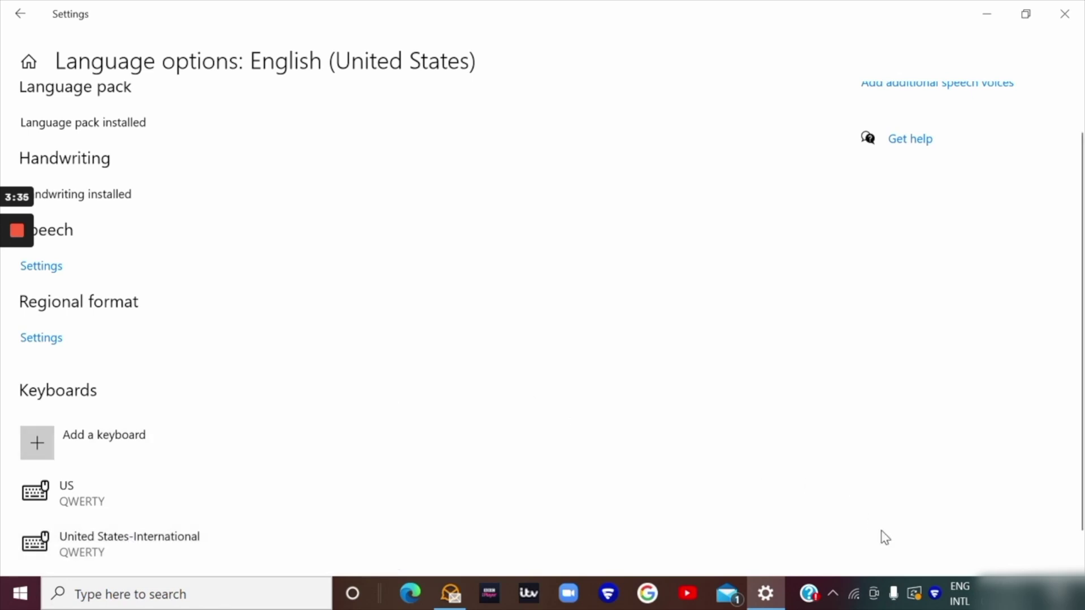
Switch input to the UK keyboard and back to United States-International, then close Settings
left_click(963, 588)
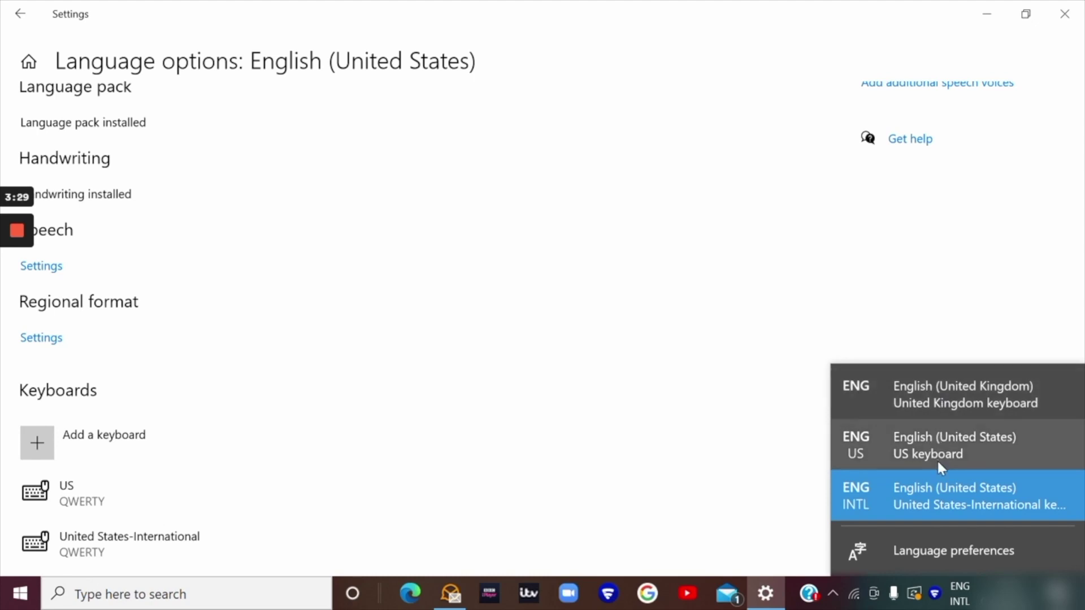
left_click(931, 390)
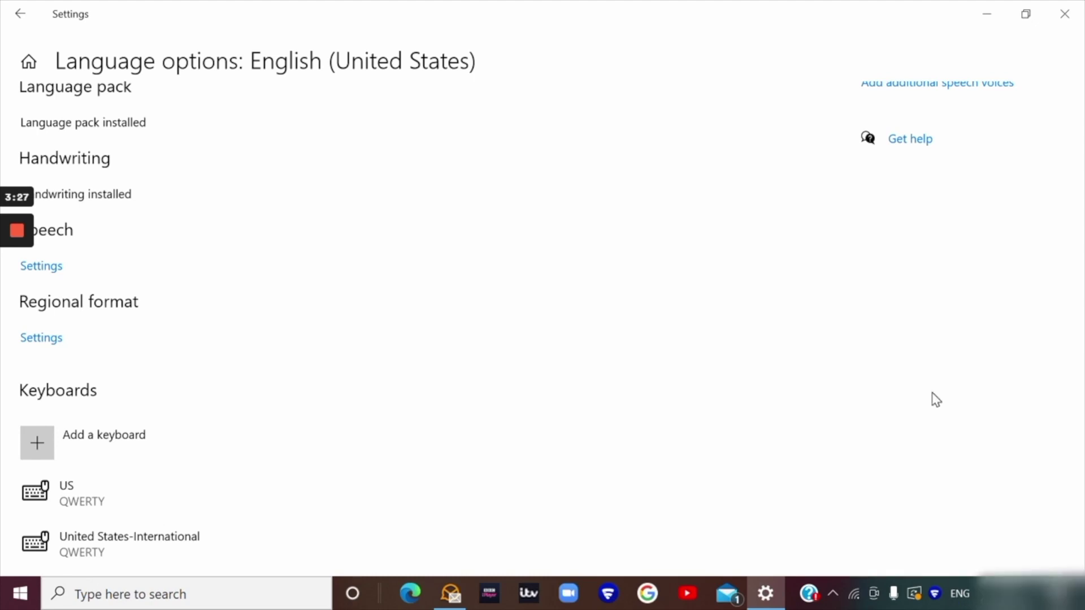
mouse_move(962, 599)
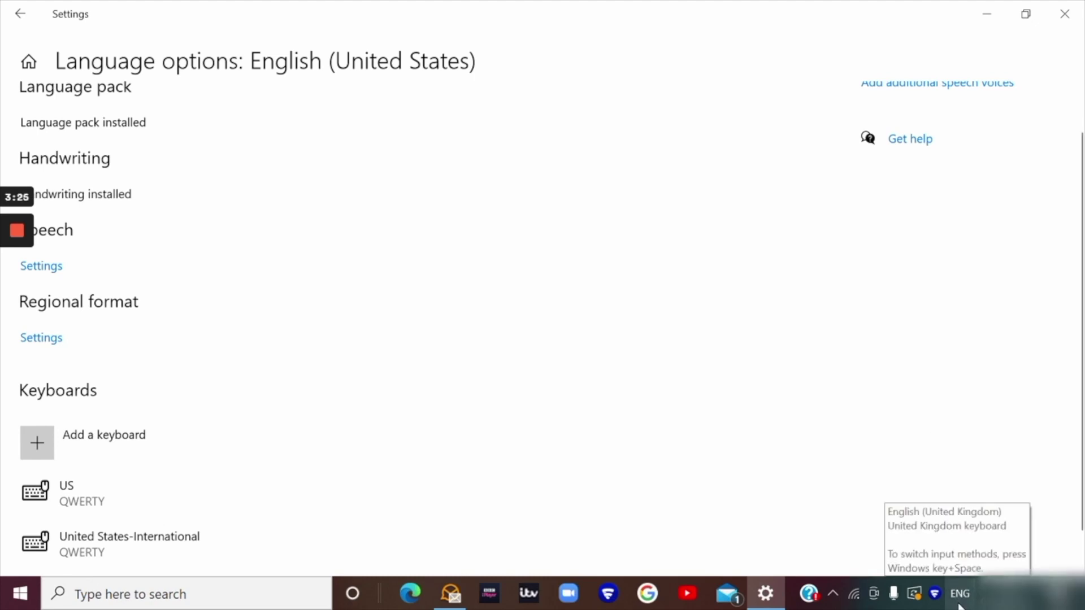
right_click(965, 595)
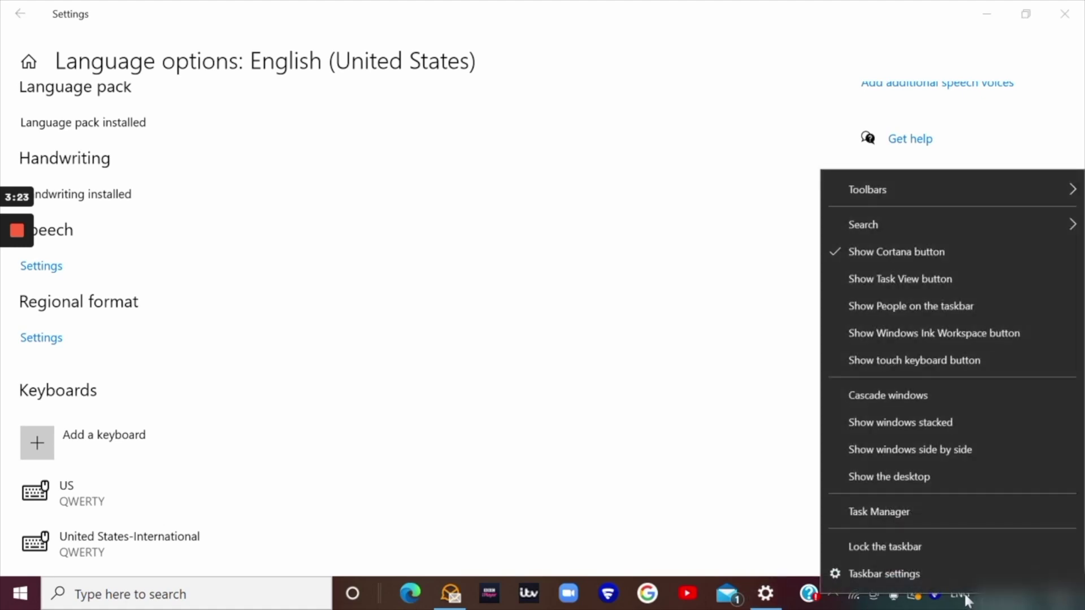
left_click(965, 595)
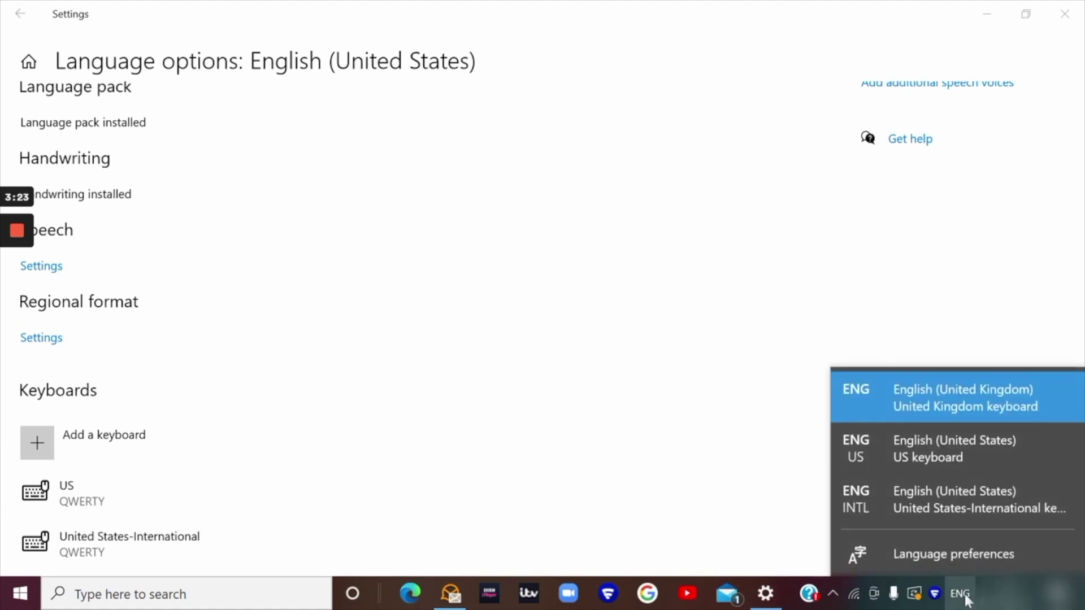
left_click(959, 489)
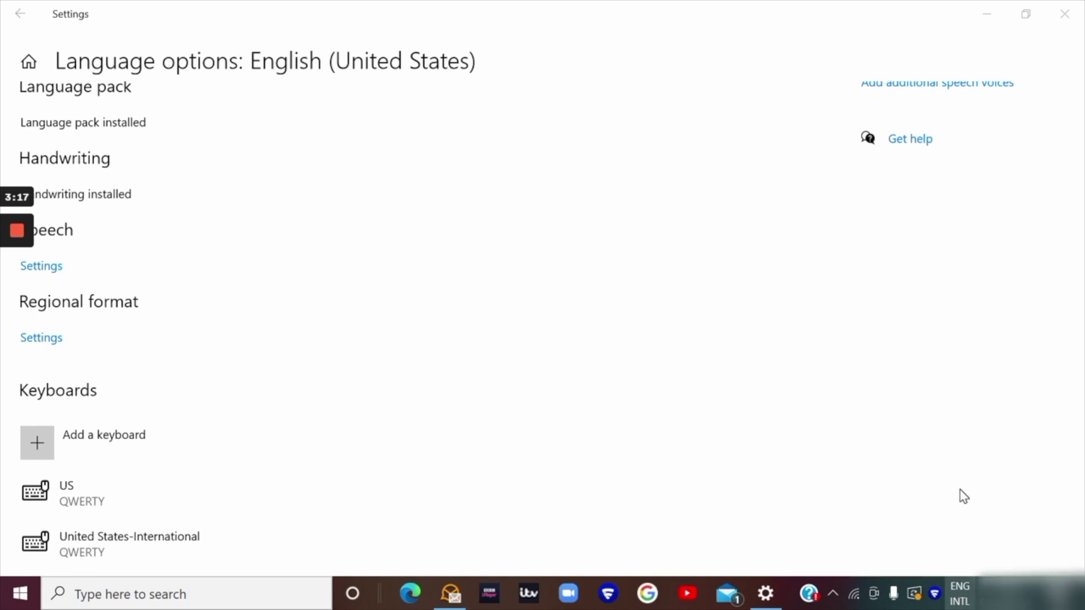
left_click(10, 9)
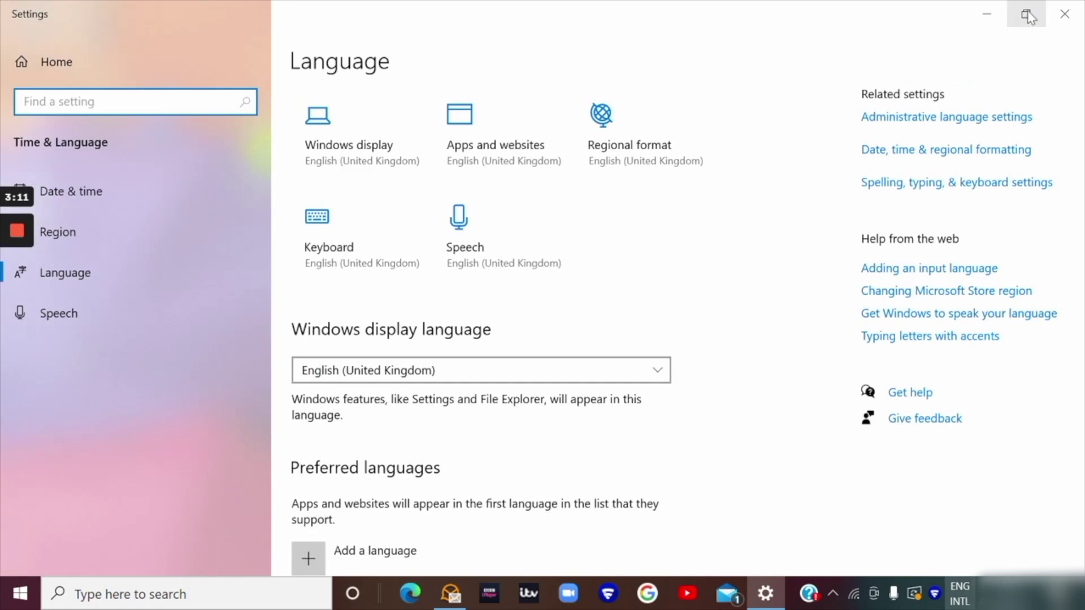
left_click(1067, 16)
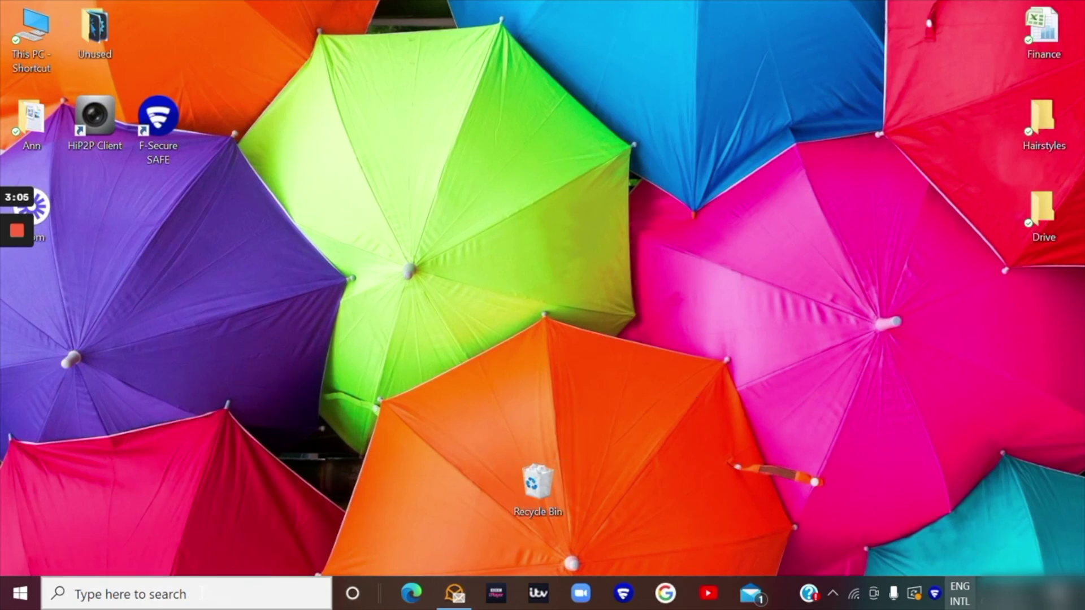
Launch Microsoft Office Word 2007 from a 'word' search and center its window
key("super+s")
type("word")
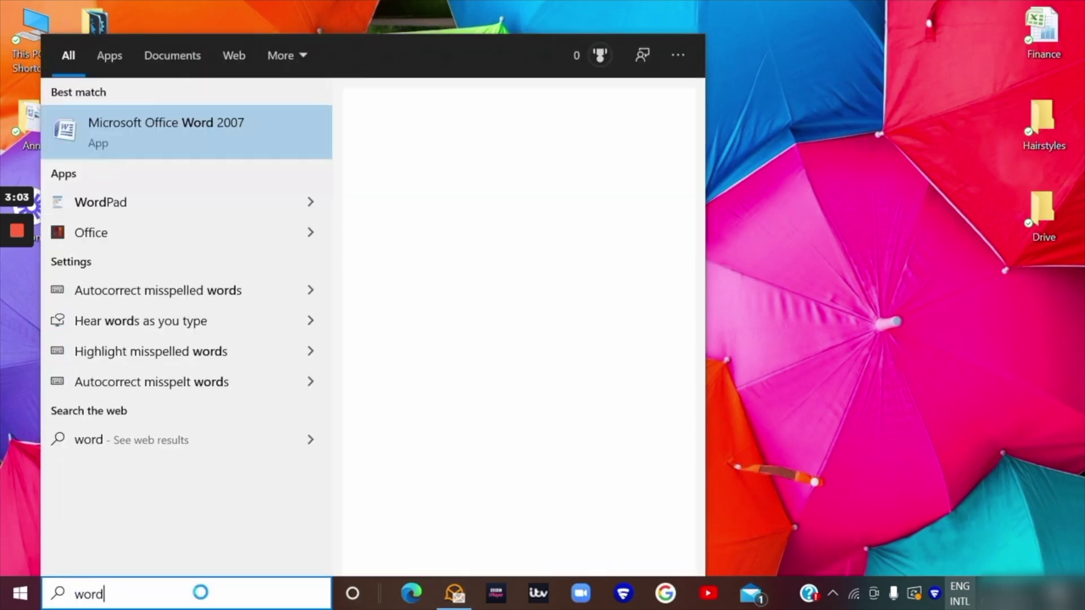
right_click(199, 130)
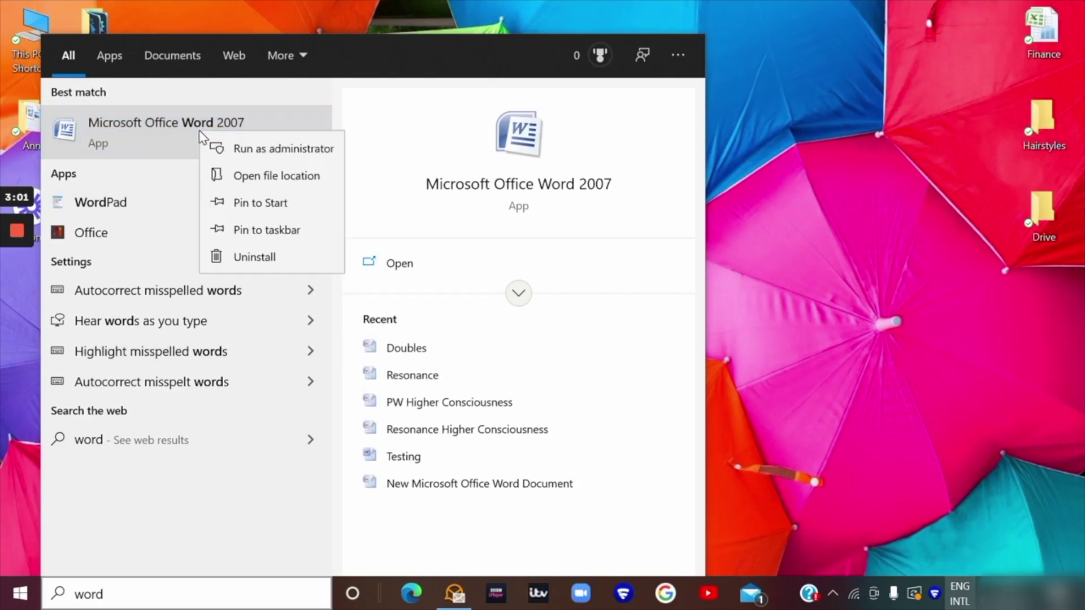
left_click(164, 123)
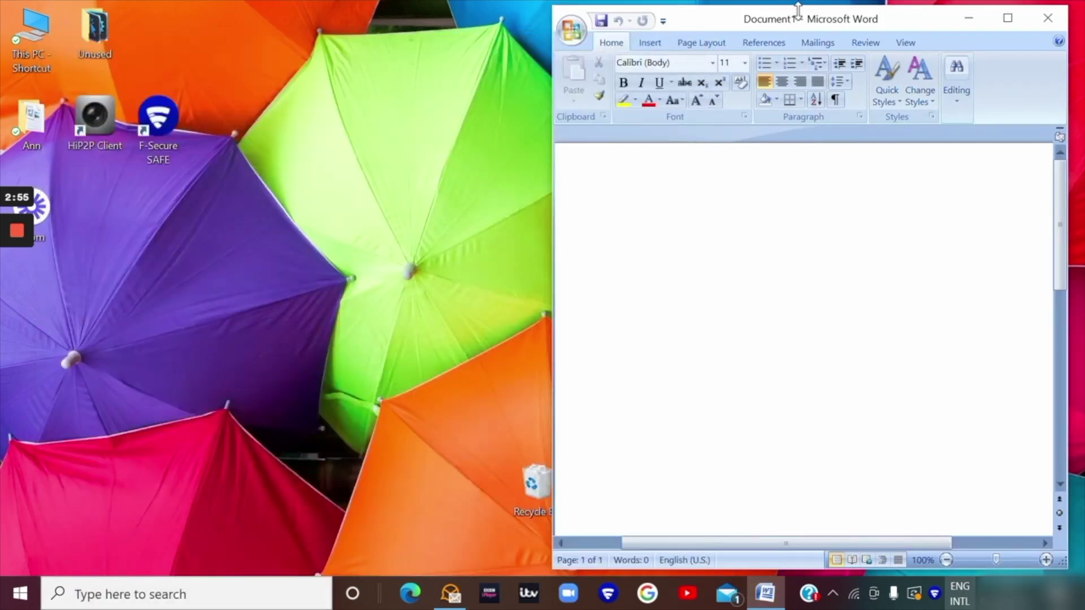
left_click_drag(808, 23, 531, 22)
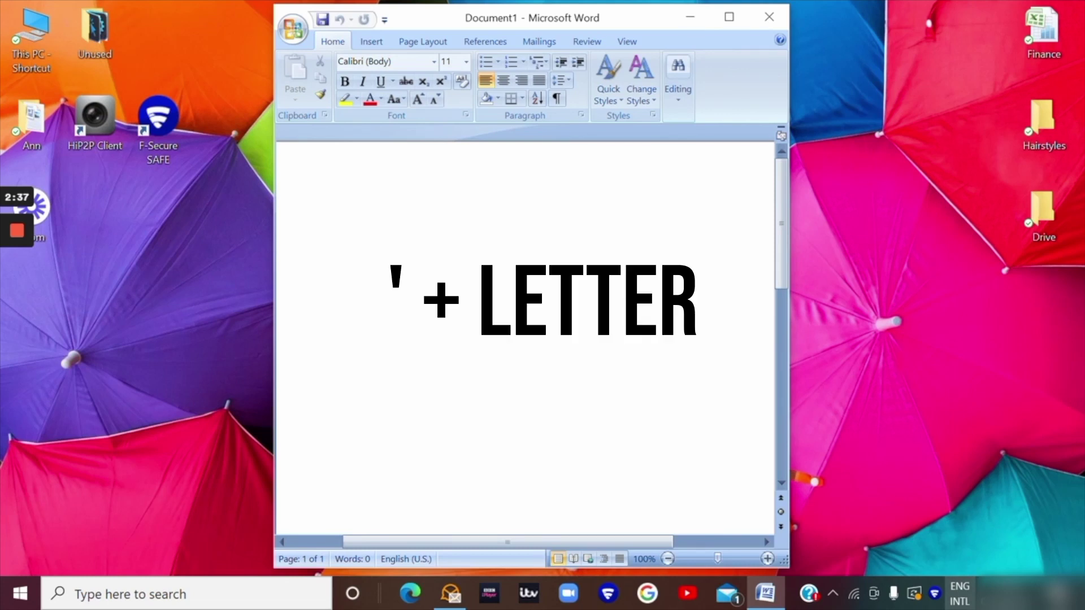
Type 'É á ó' on the first line and Ç on the second, using dead keys
type("é")
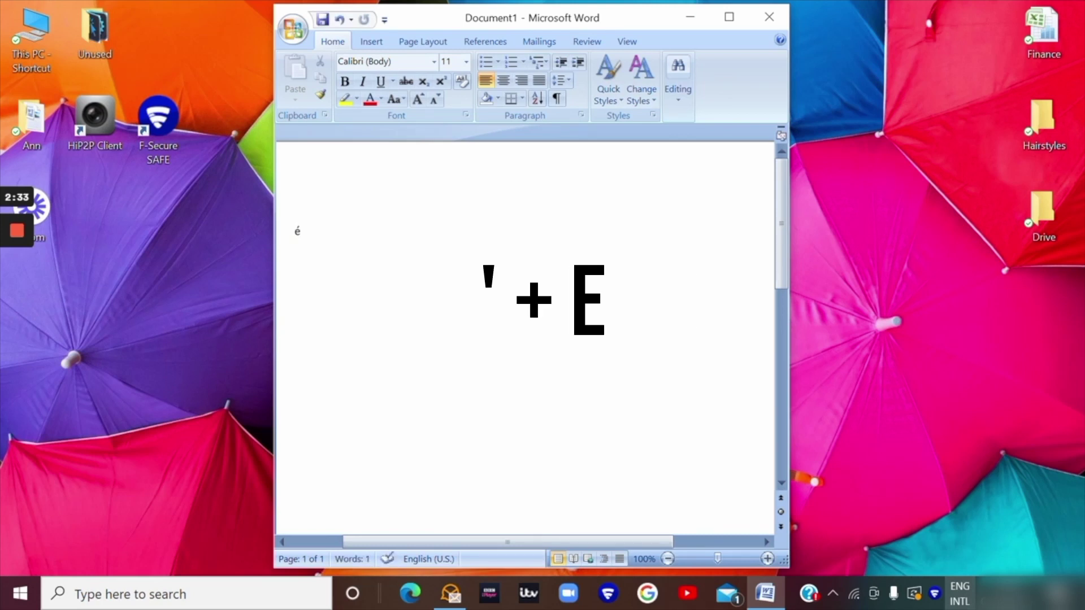
key("BackSpace")
type("É á")
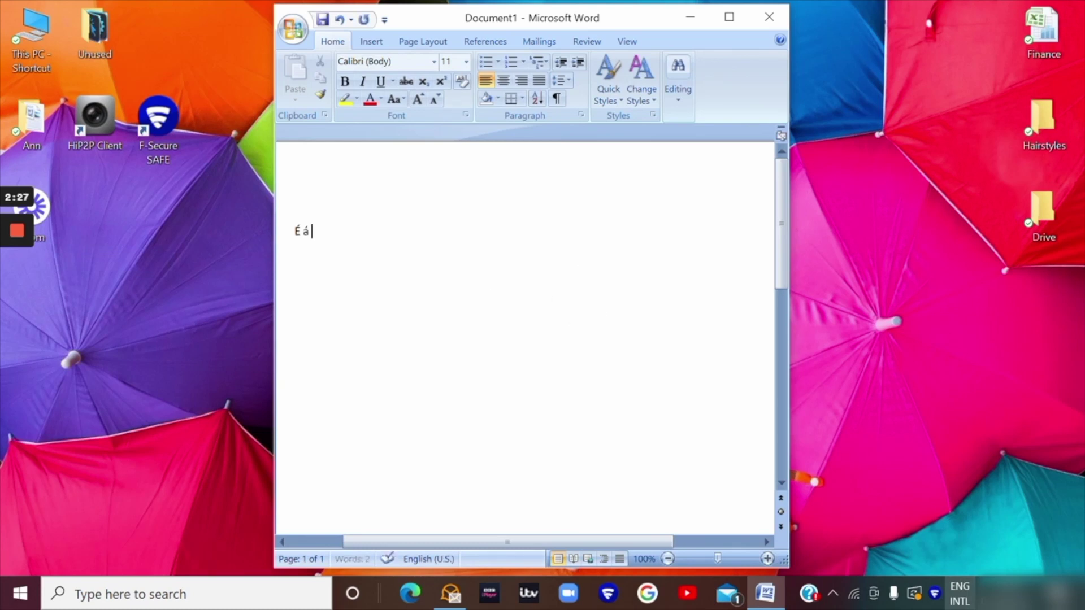
type(" ó")
type("ç")
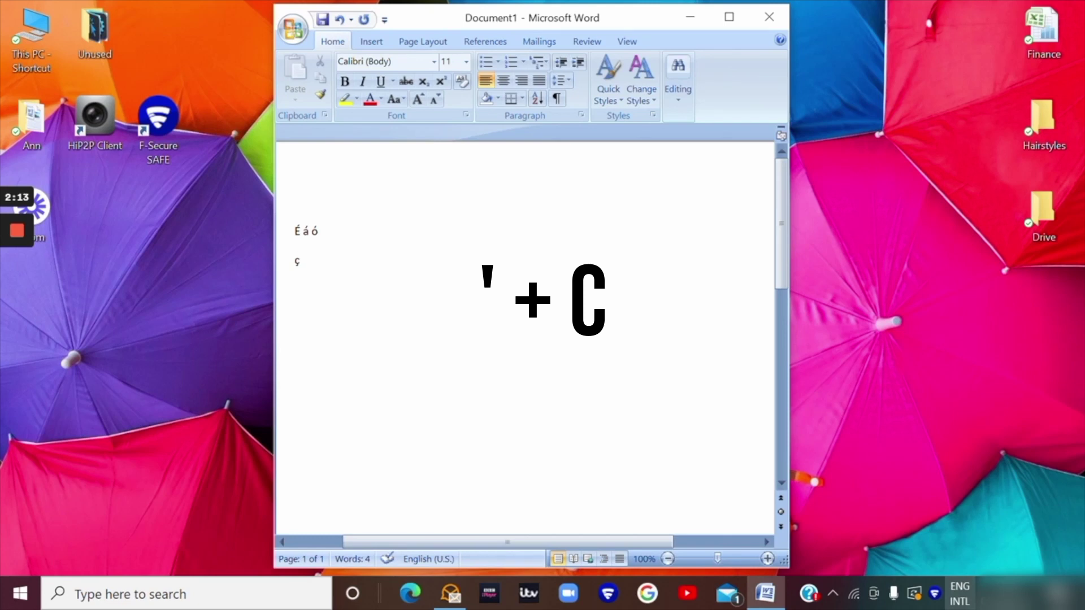
key("Return")
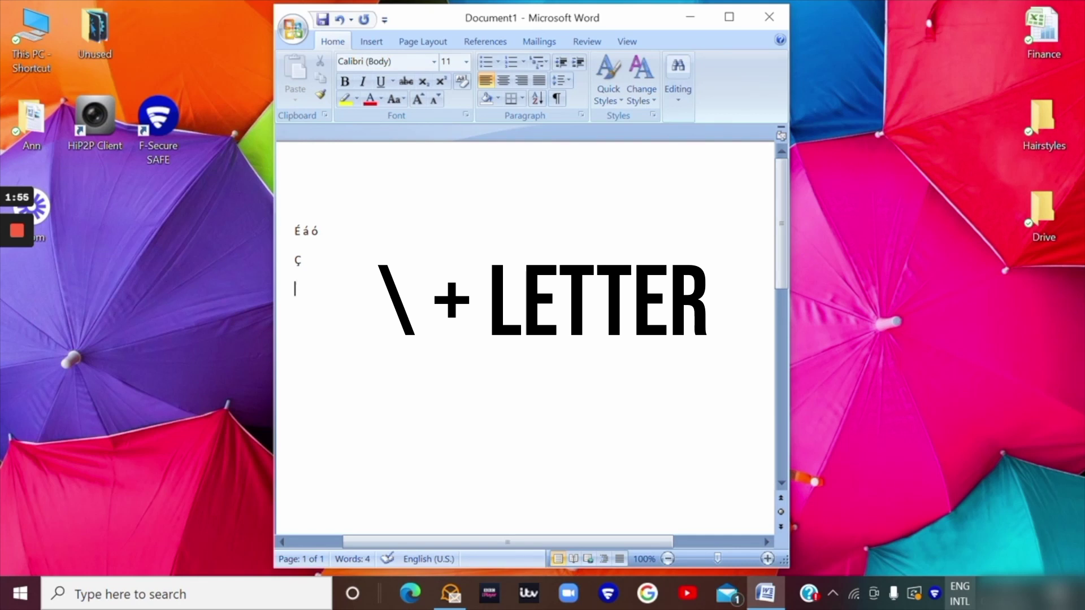
Type a capital È on the third line and Ã on the fourth line
type("è")
key("BackSpace")
type("È")
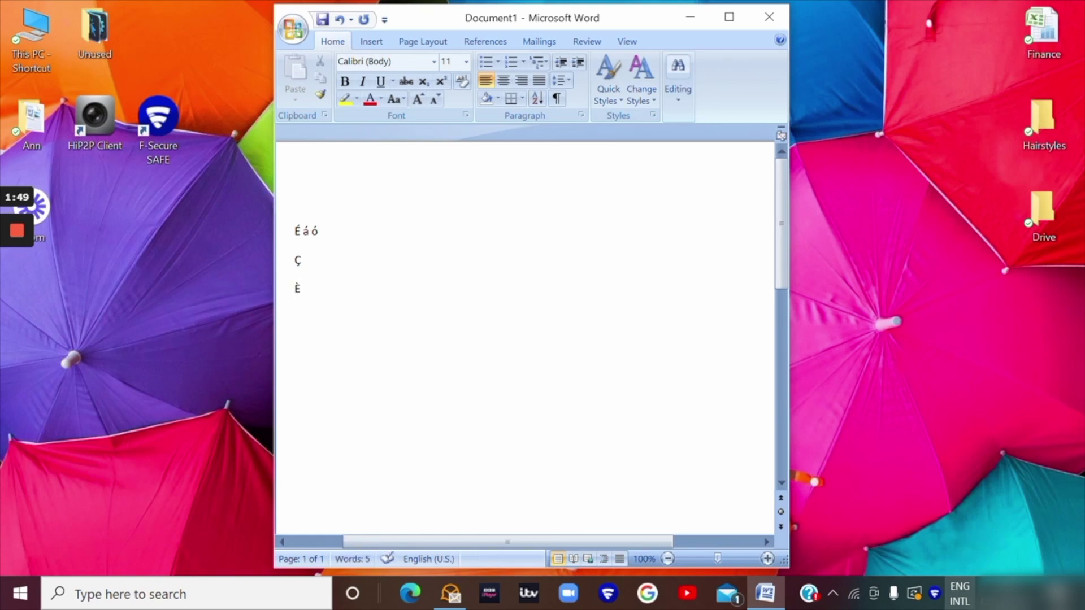
key("Return")
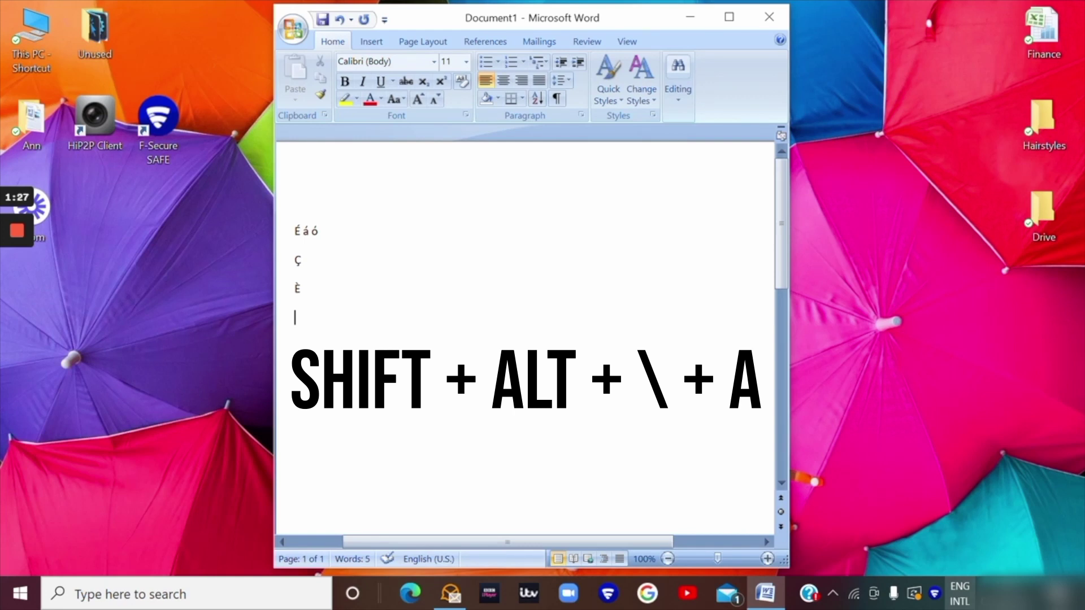
type("Ã")
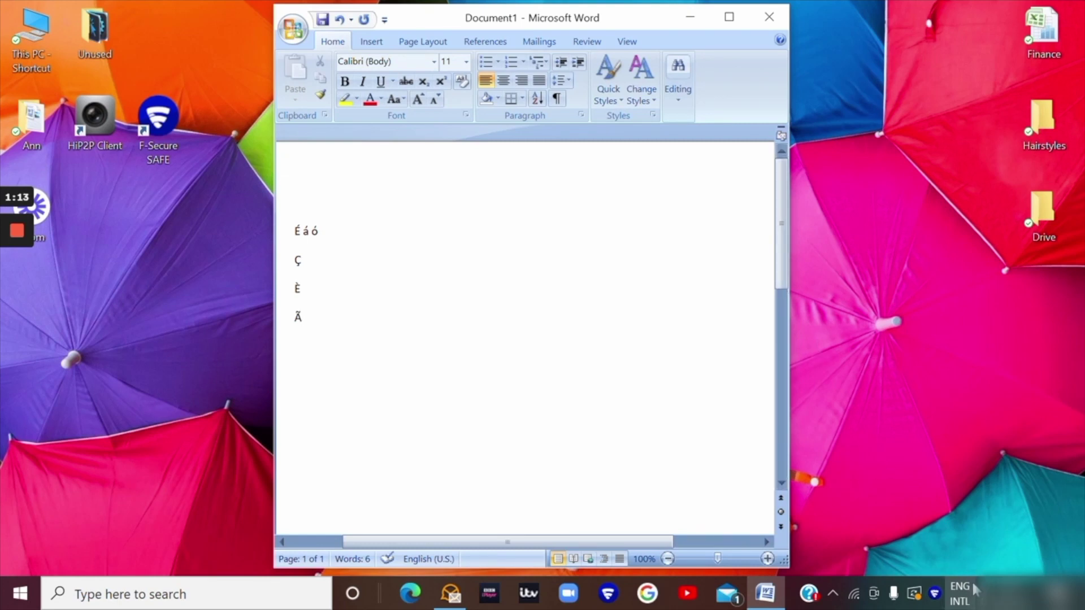
mouse_move(957, 603)
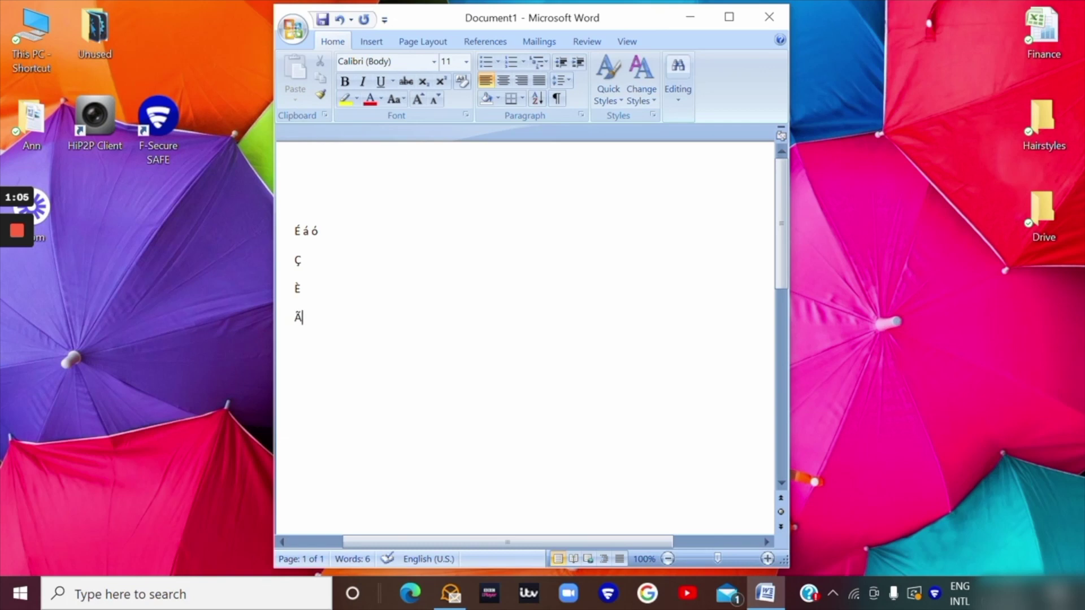
Enter É at the top of Document4 from the held-E accent menu, then start a new line
left_click(24, 232)
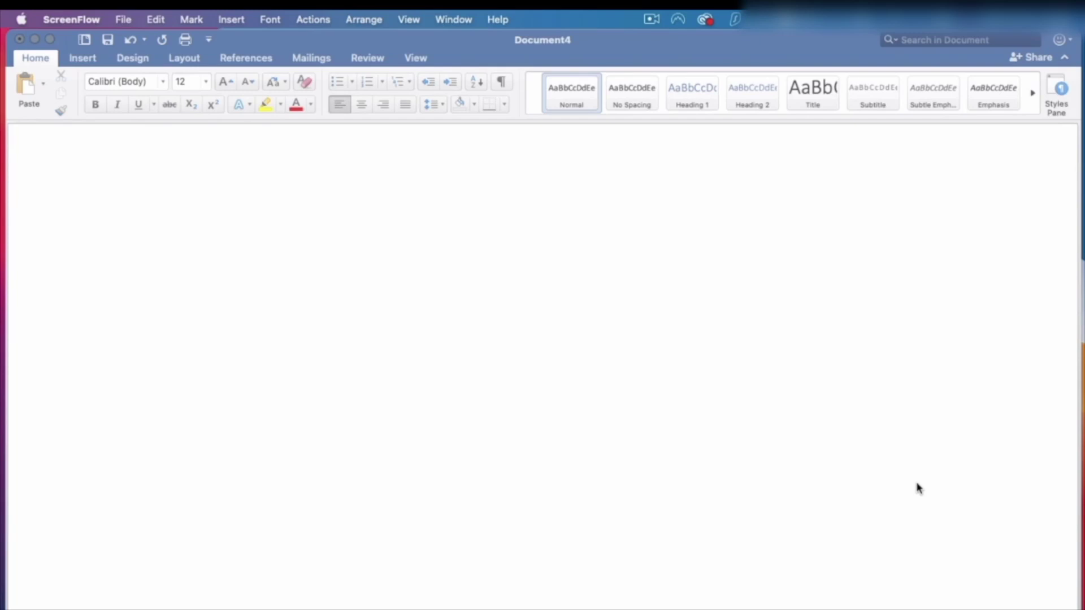
left_click(178, 258)
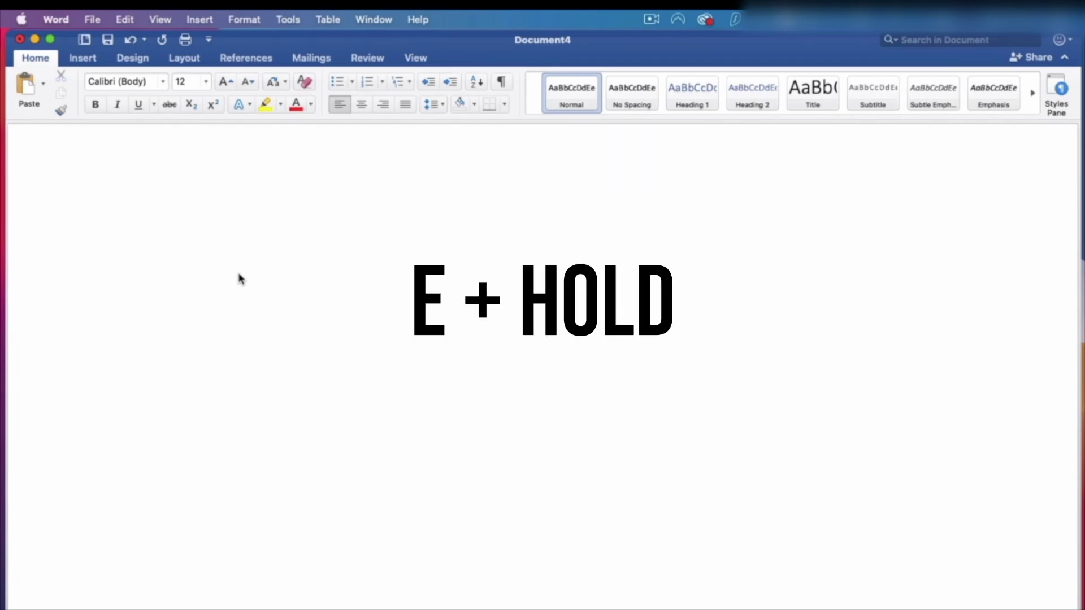
type("e")
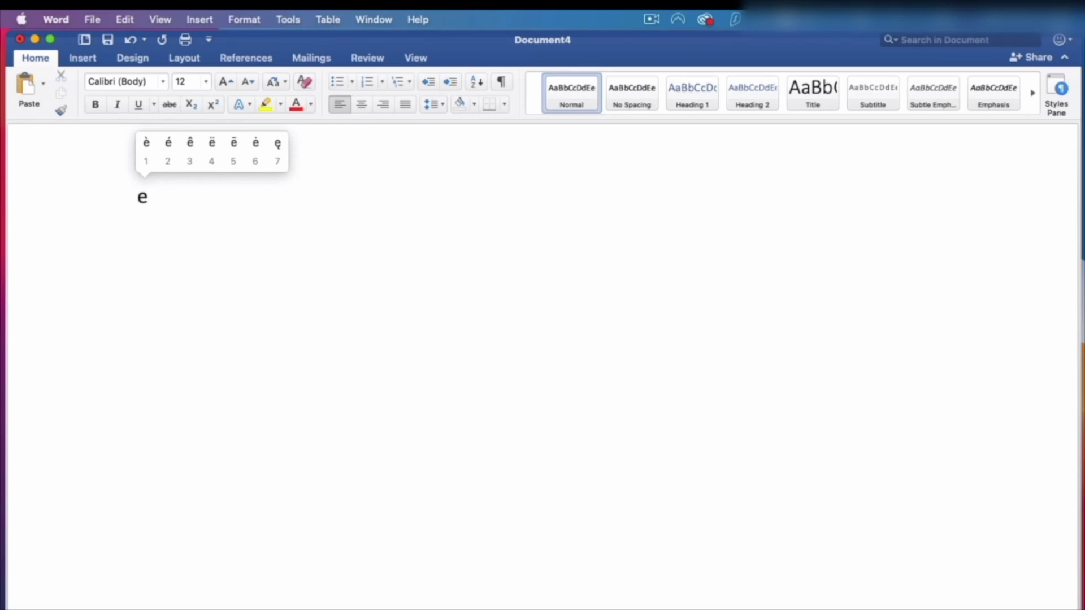
key("2")
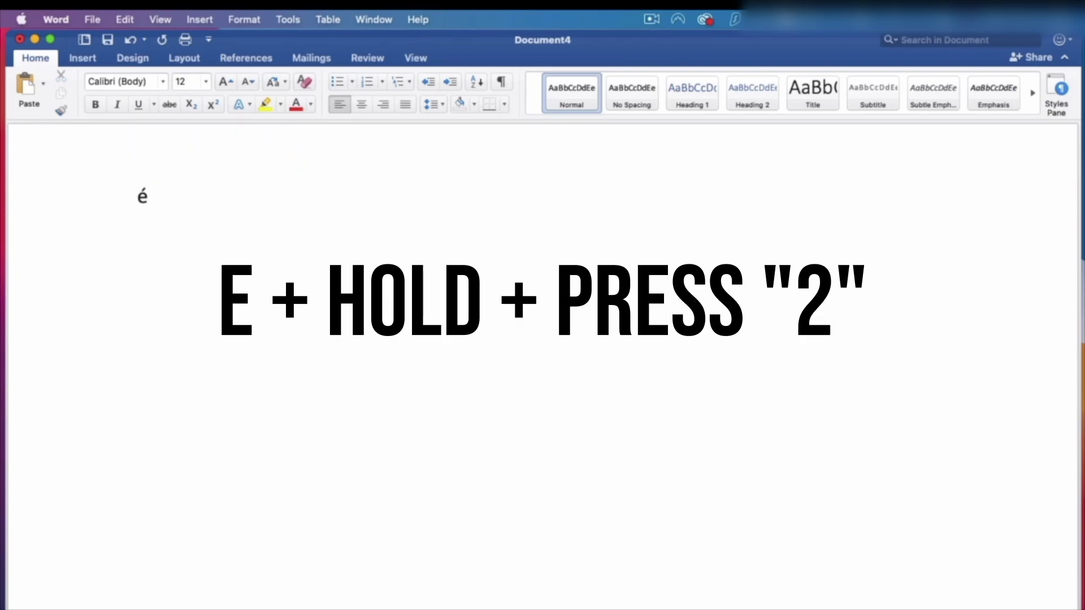
key("Return")
key("Return")
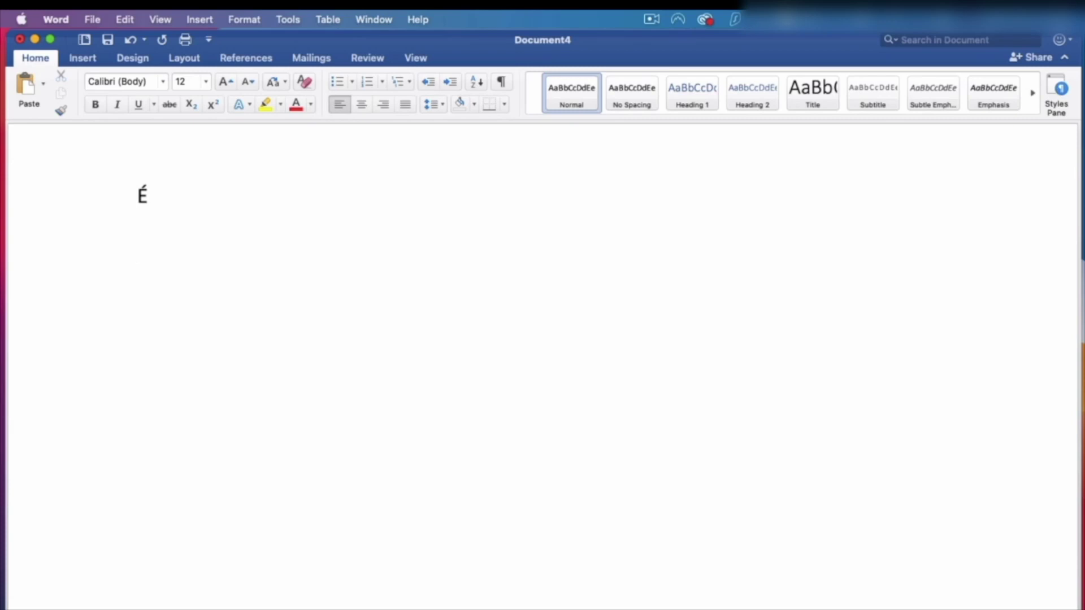
Type a capital Ç from the held-C accent menu and move to a new line
type("c")
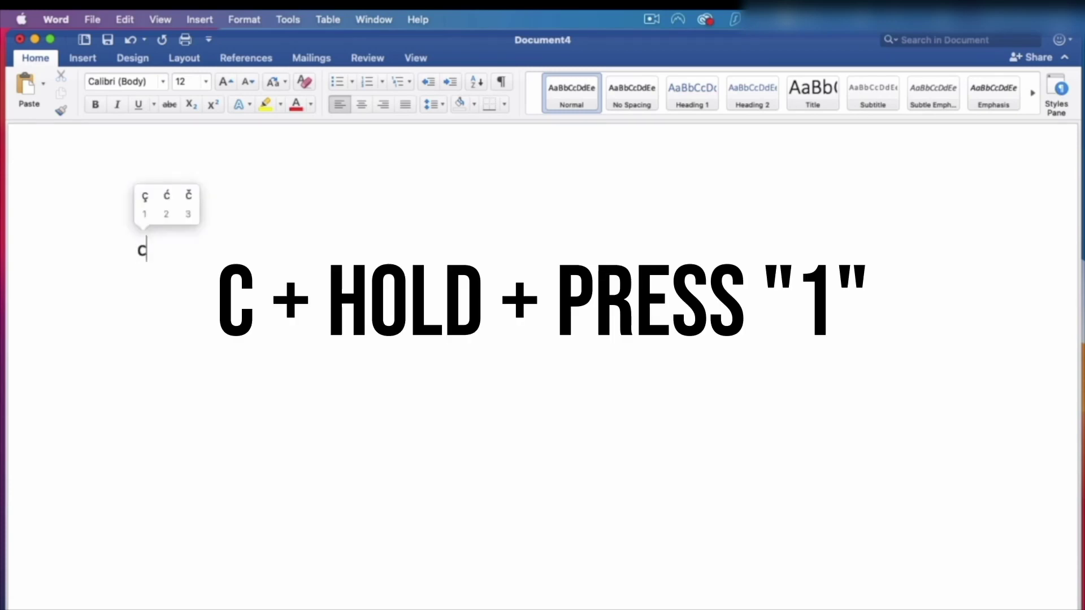
type("1")
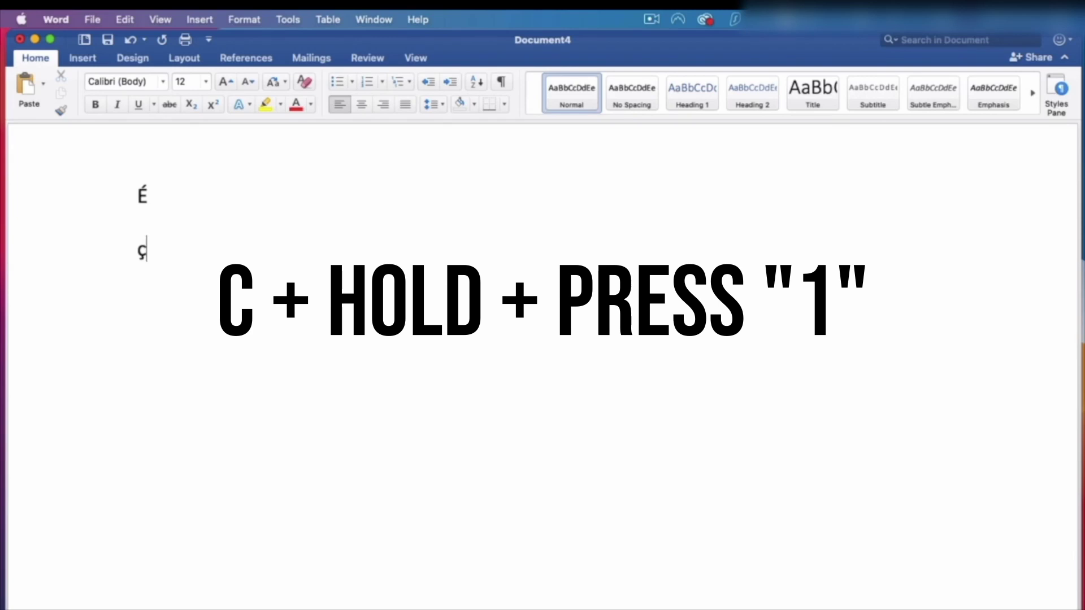
key("BackSpace")
type("Ç")
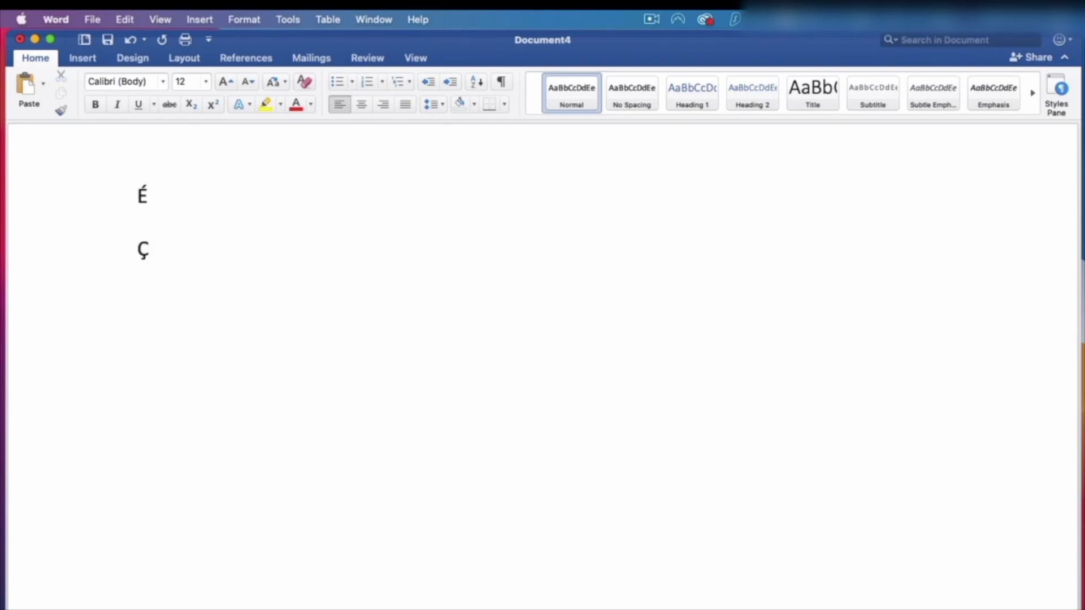
key("Return")
key("Return")
key("Return")
Set the text's proofing language to Portuguese through Tools > Language
left_click(288, 21)
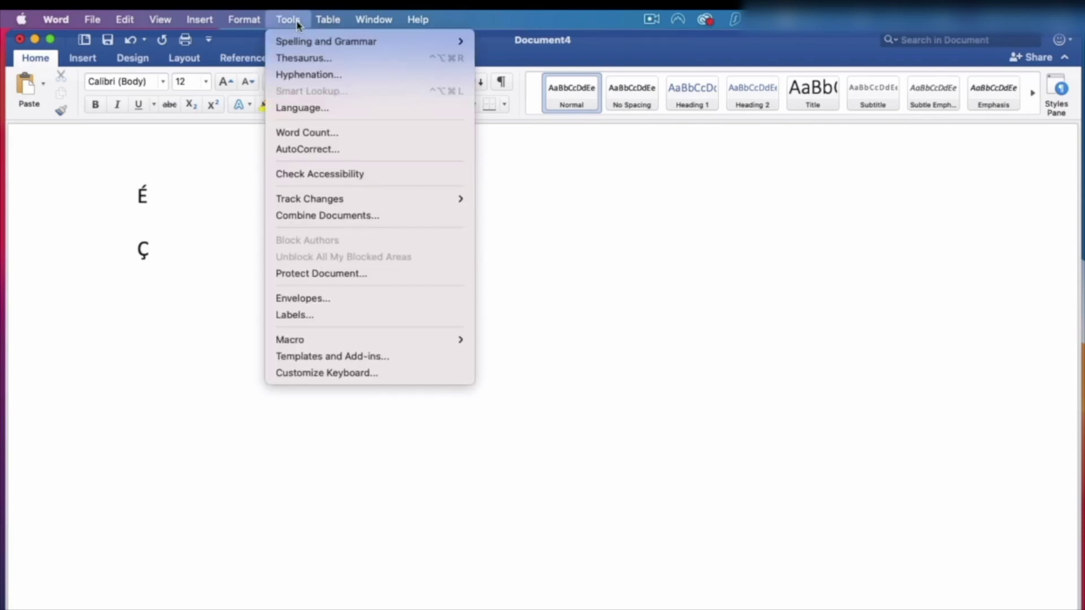
left_click(308, 108)
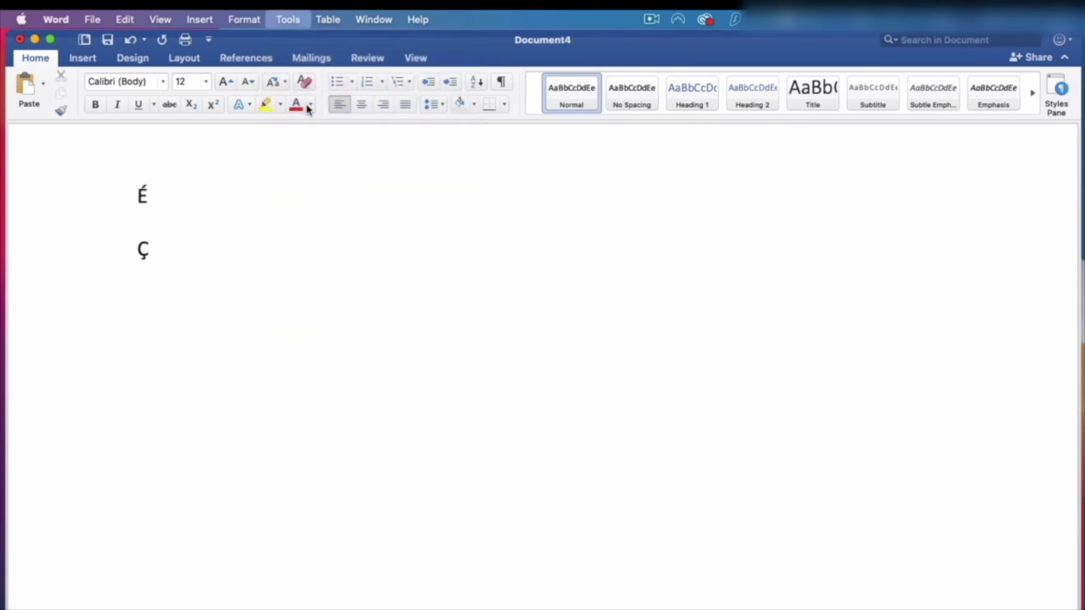
type("por")
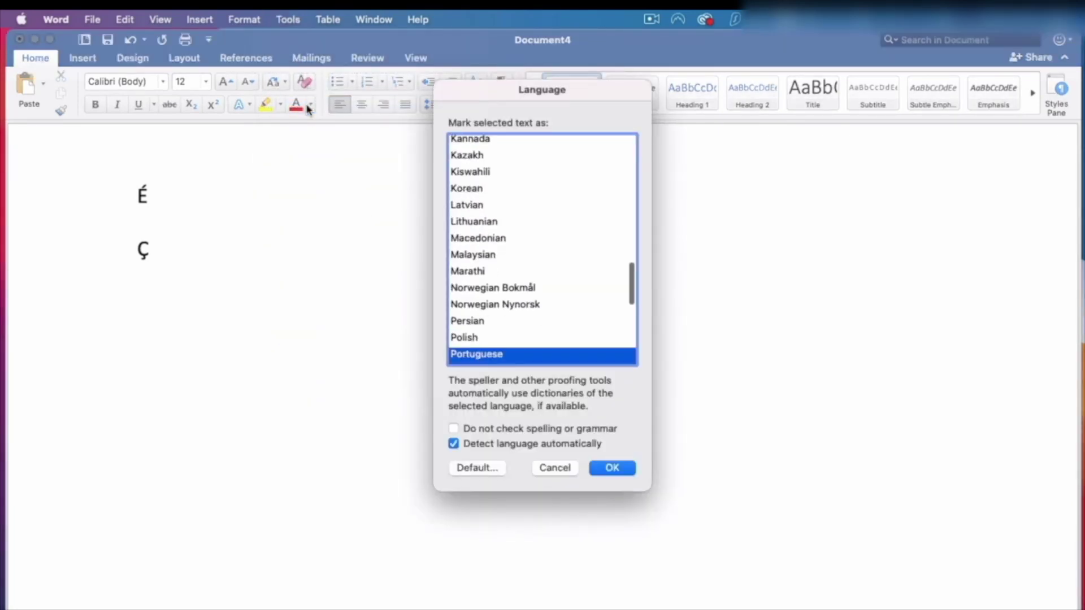
left_click(527, 343)
left_click(520, 354)
left_click(615, 468)
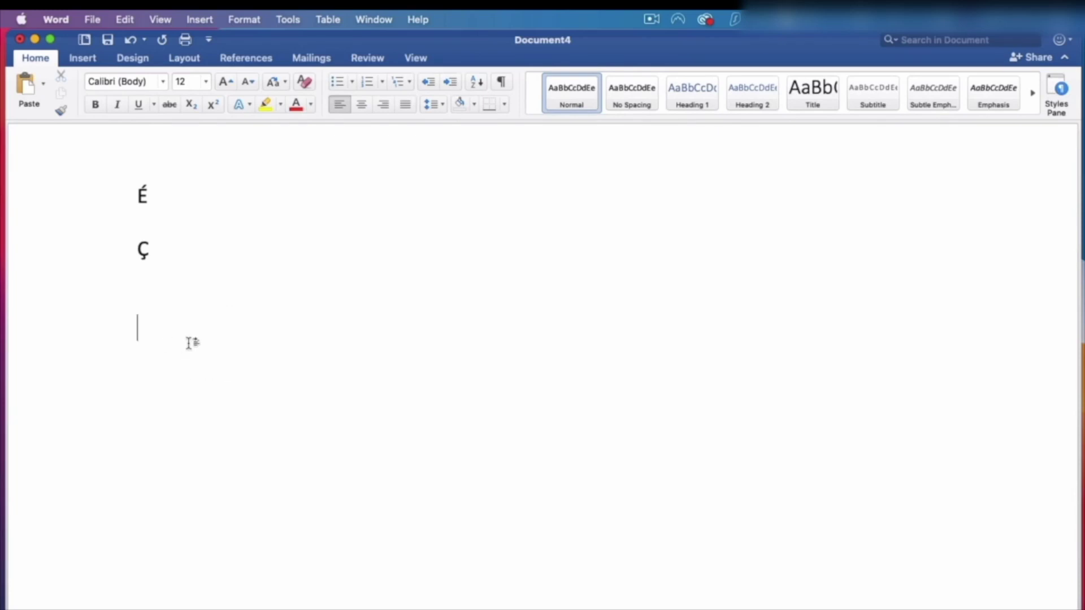
Type 'são' on the empty line below Ç, letting AutoCorrect capitalise it to 'São'
type("são")
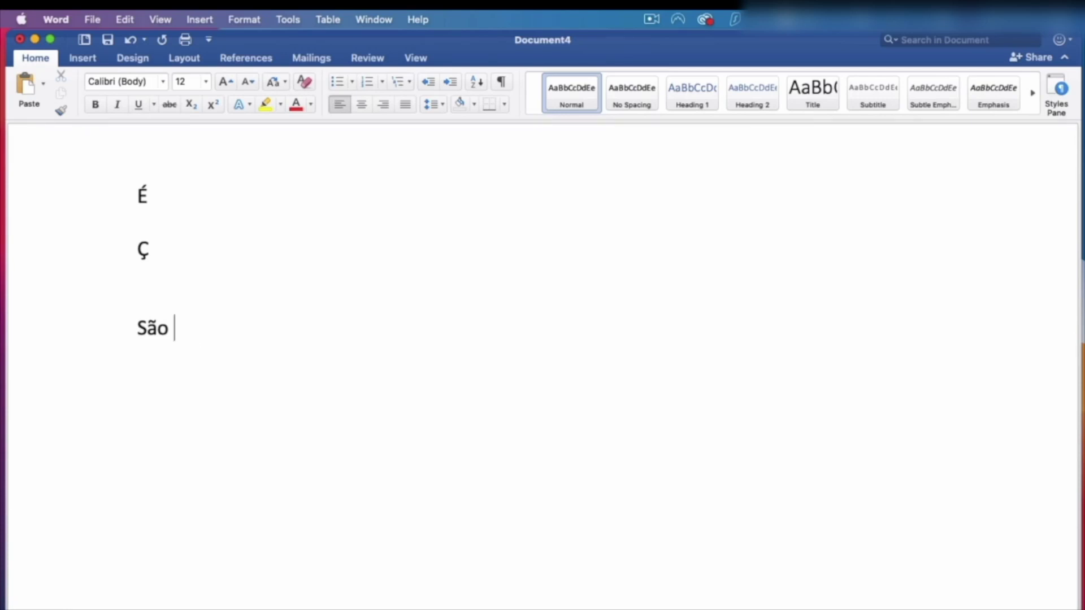